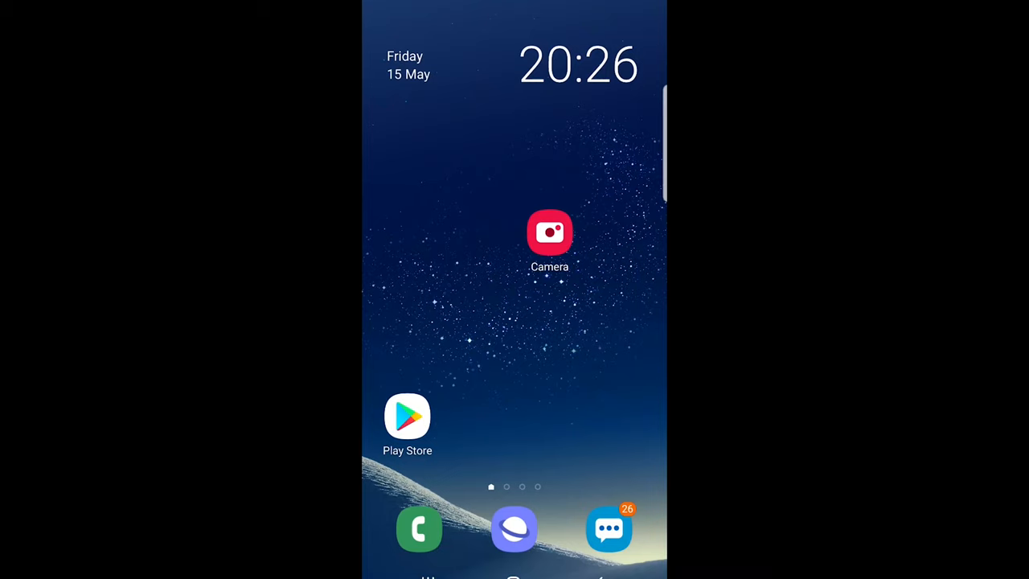
# Reveal the app drawer listing all installed apps from the home screen.
pyautogui.moveTo(514, 402); pyautogui.dragTo(515, 161)
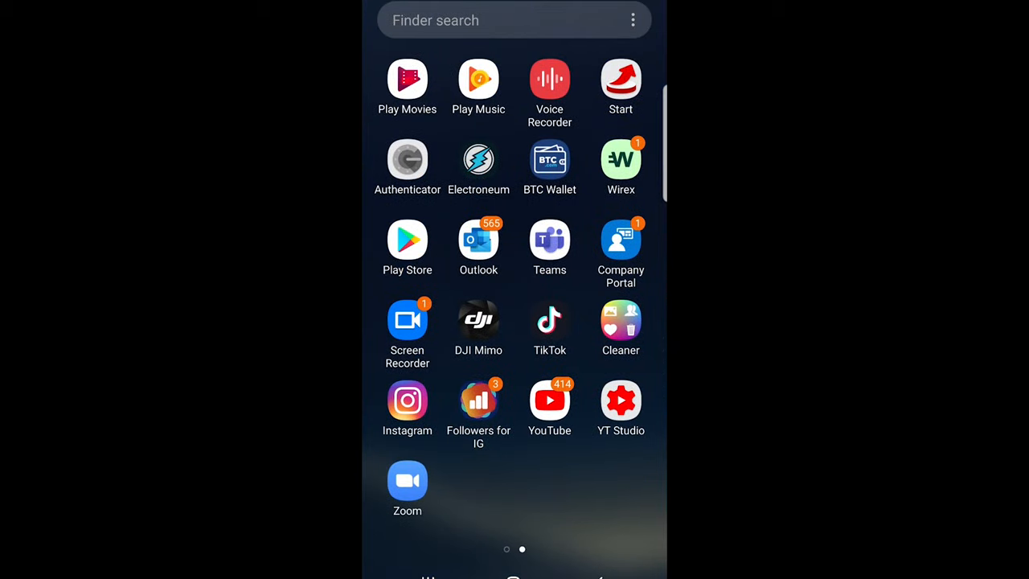
# Launch Instagram and reach the comments of the iPhone 6s touch-screen post via the profile grid.
pyautogui.click(407, 400)
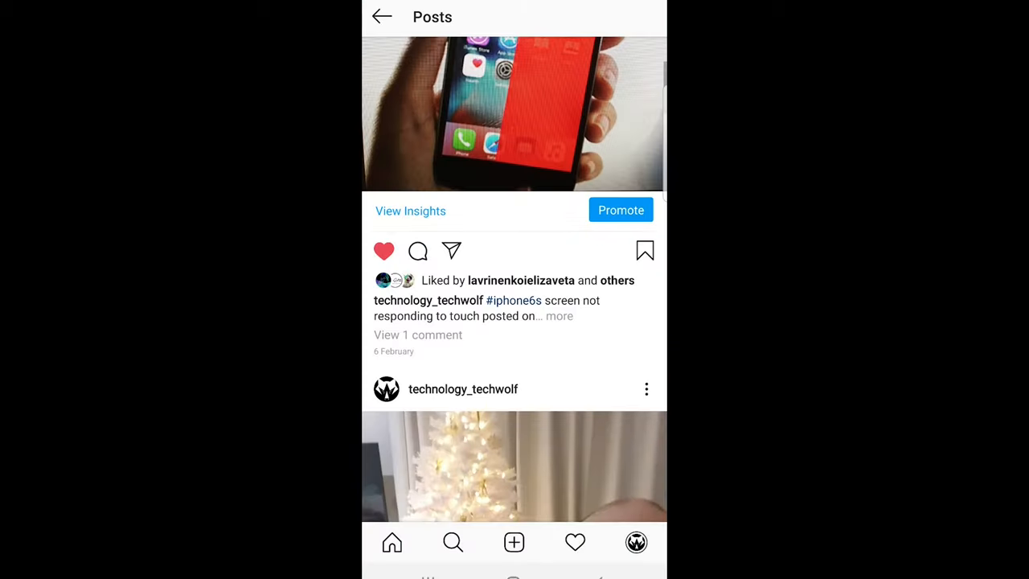
pyautogui.press('Escape')
pyautogui.scroll(-5, 514, 321)
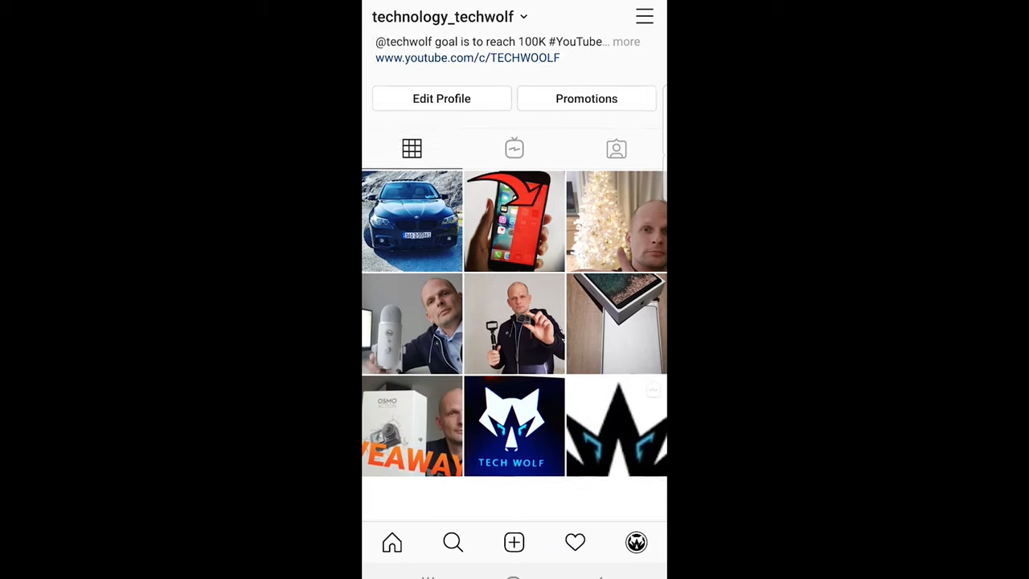
pyautogui.scroll(3, 514, 322)
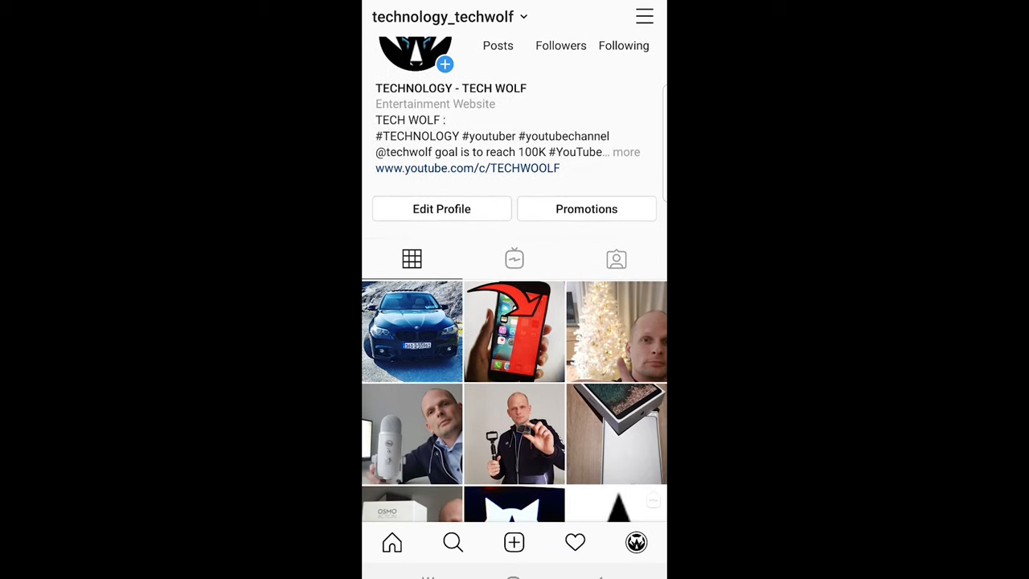
pyautogui.click(412, 331)
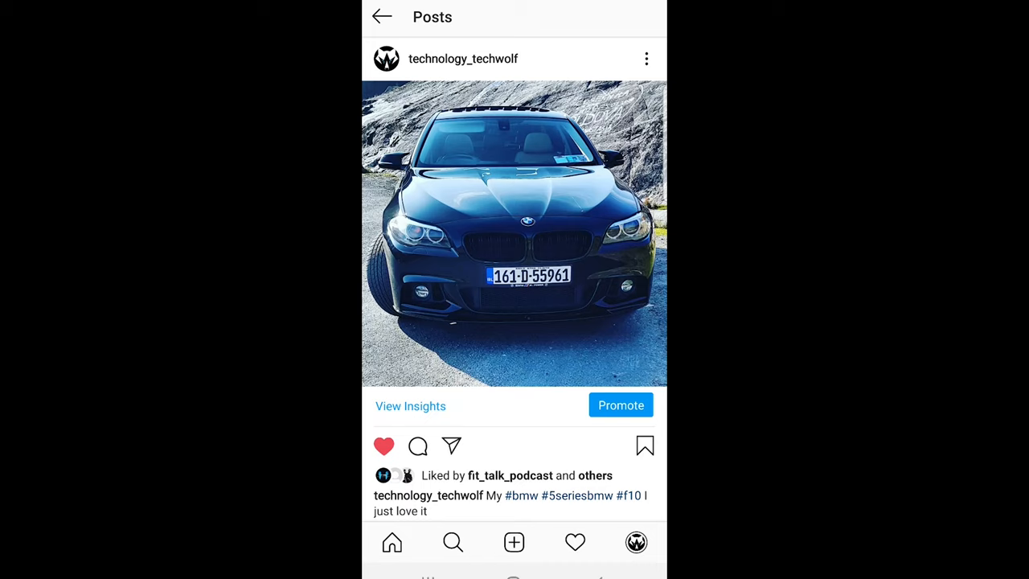
pyautogui.scroll(-3, 515, 261)
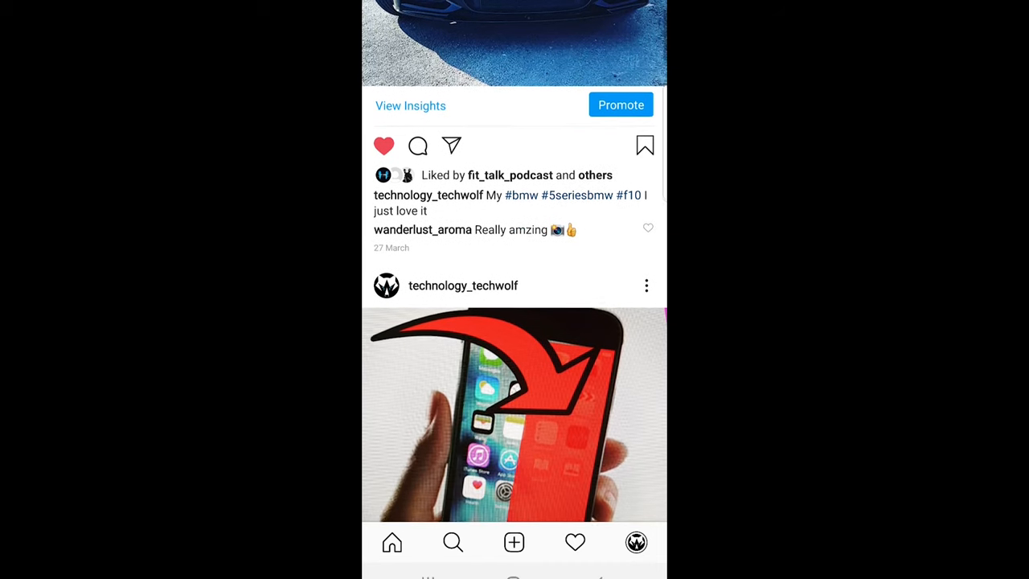
pyautogui.scroll(-3, 514, 261)
pyautogui.scroll(-3, 514, 261)
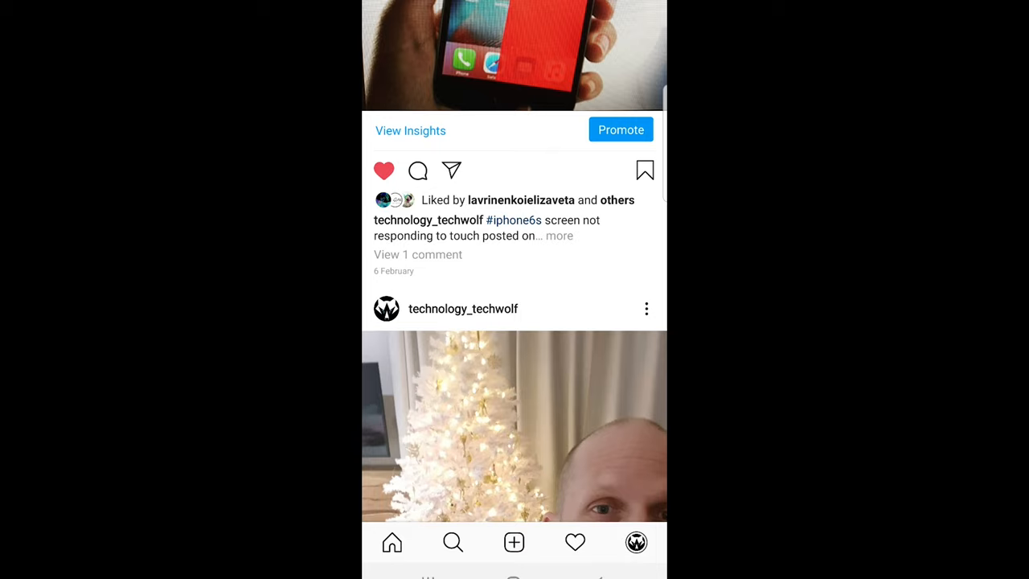
pyautogui.click(418, 254)
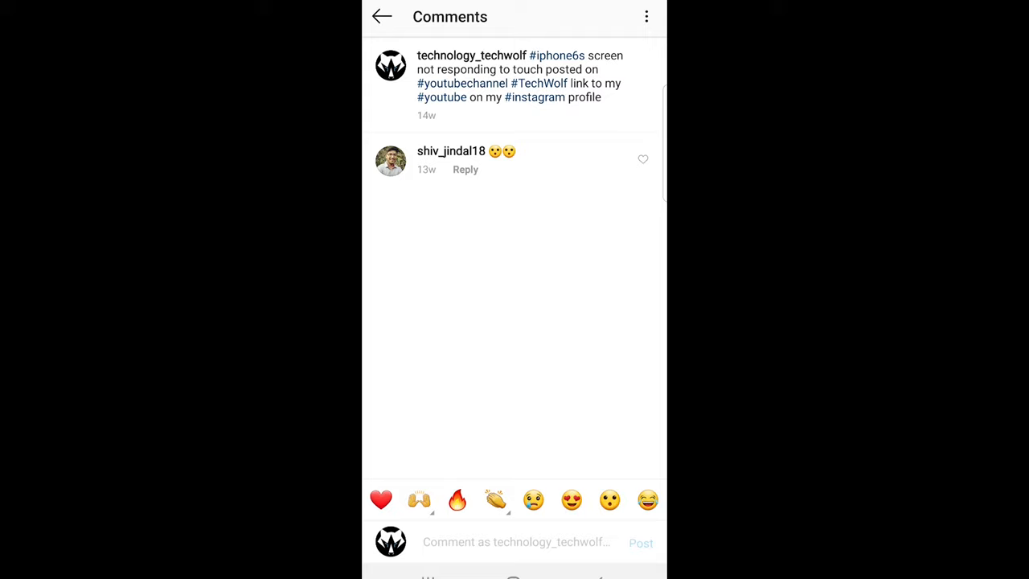
# Select the emoji comment under the caption and delete it, showing 'Comment deleted.'.
pyautogui.click(482, 159)
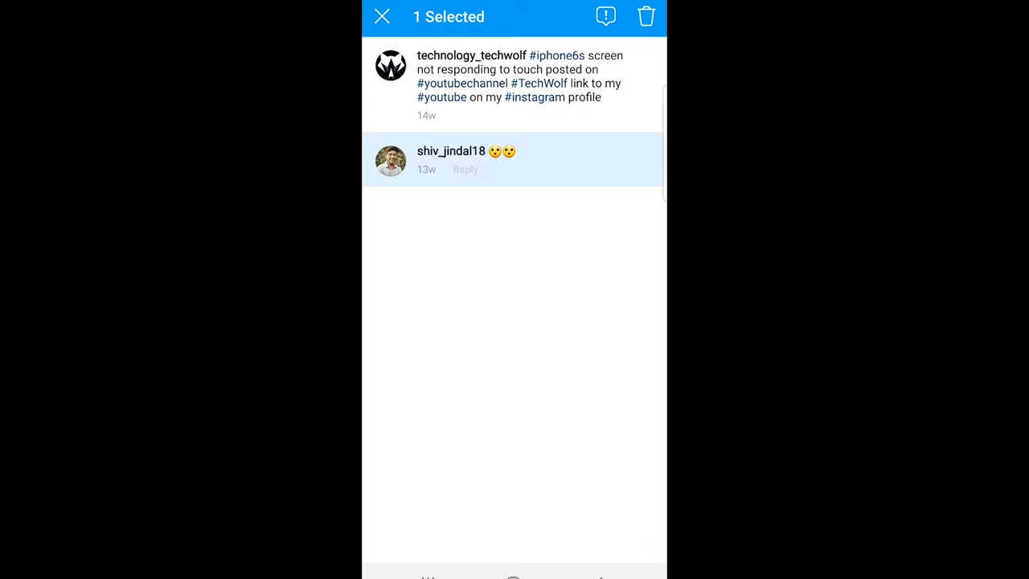
pyautogui.click(646, 16)
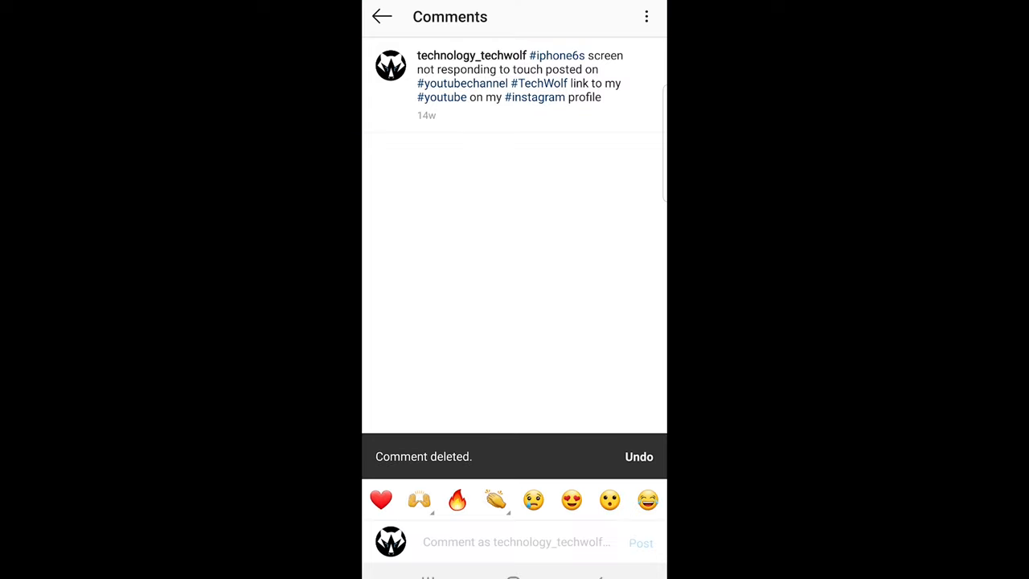